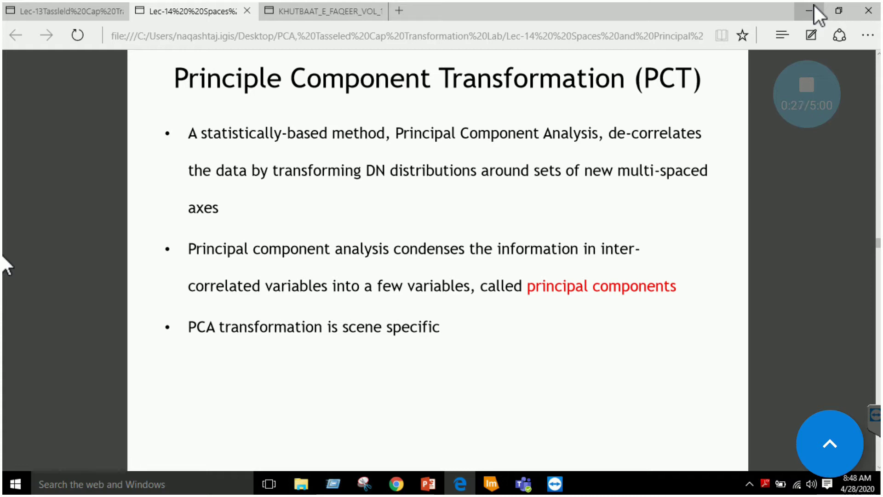
Fit dc.tif to the view, zoom in, and switch to the Purdue hyperspectral page in Chrome
click(814, 6)
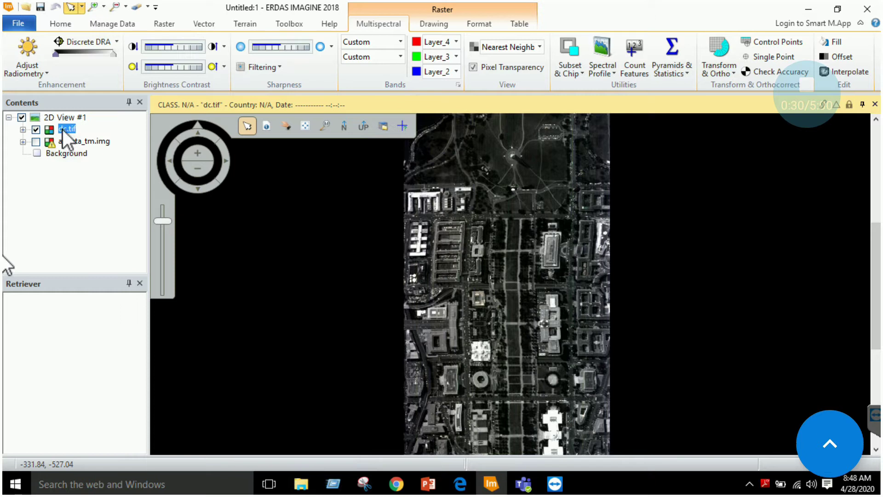
right_click(82, 131)
click(133, 233)
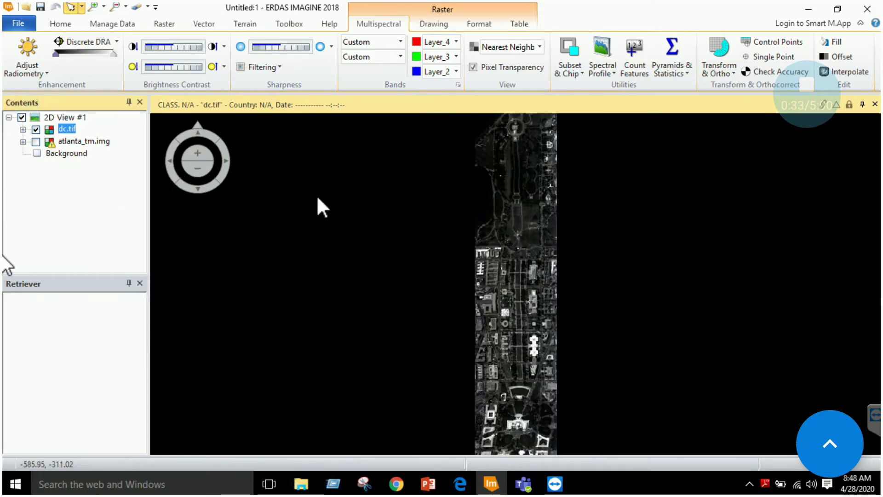
scroll(524, 270, up, 3)
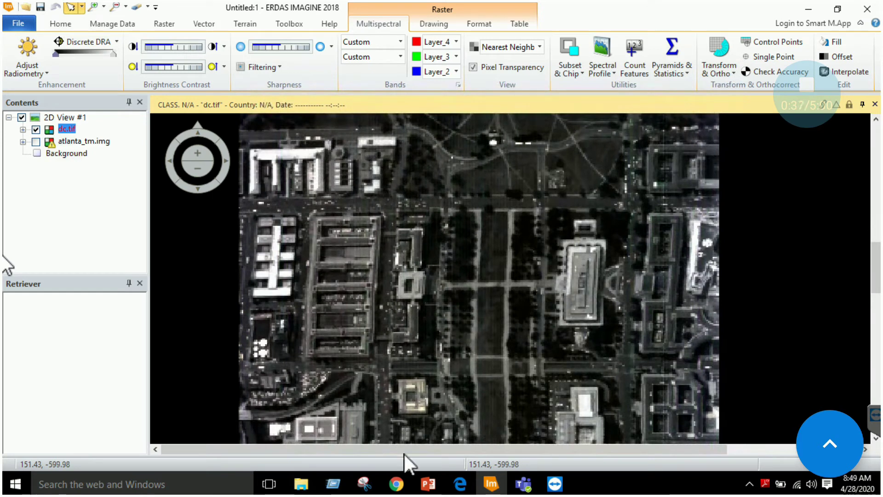
click(396, 484)
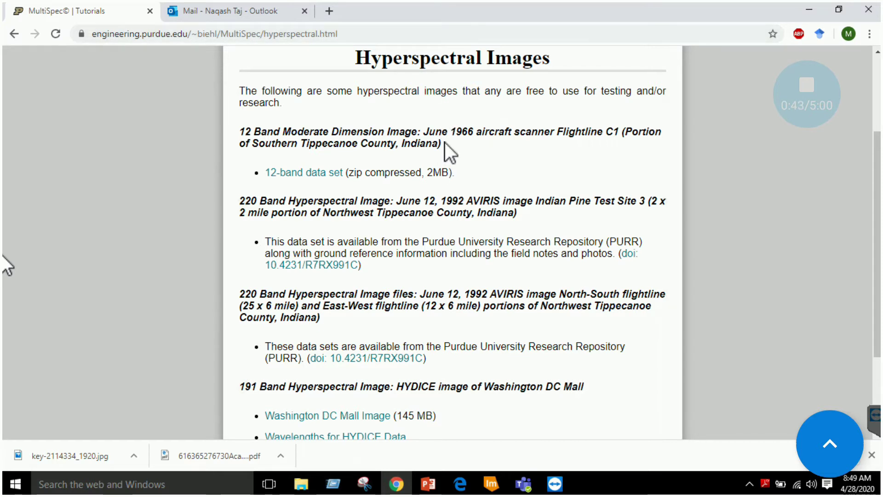
Scroll to the HYDICE Washington DC Mall listing, then return to ERDAS IMAGINE showing dc.tif
scroll(445, 142, down, 2)
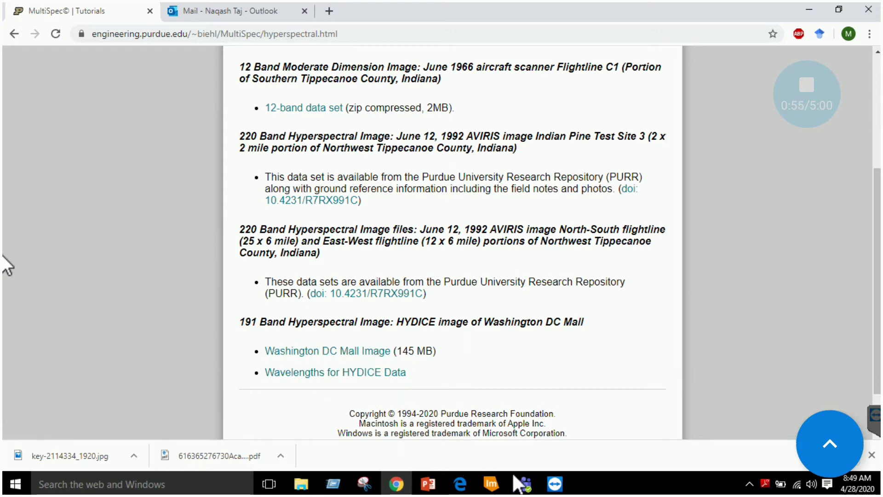
mouse_move(495, 486)
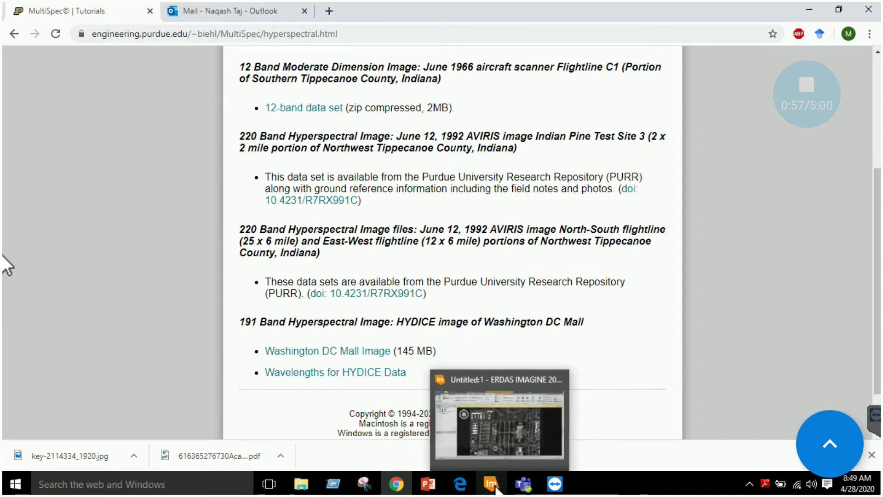
click(499, 425)
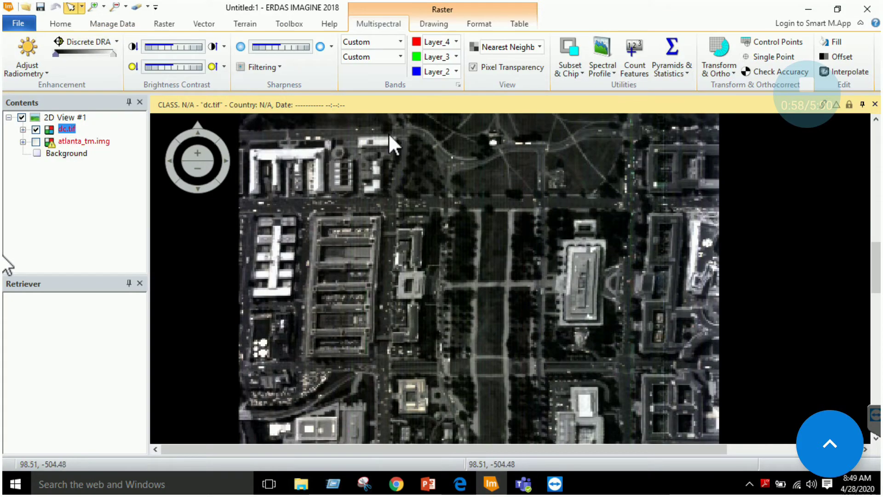
Start a Principal Component transform with dc.tif from Hyperspectral_Project as input
click(164, 24)
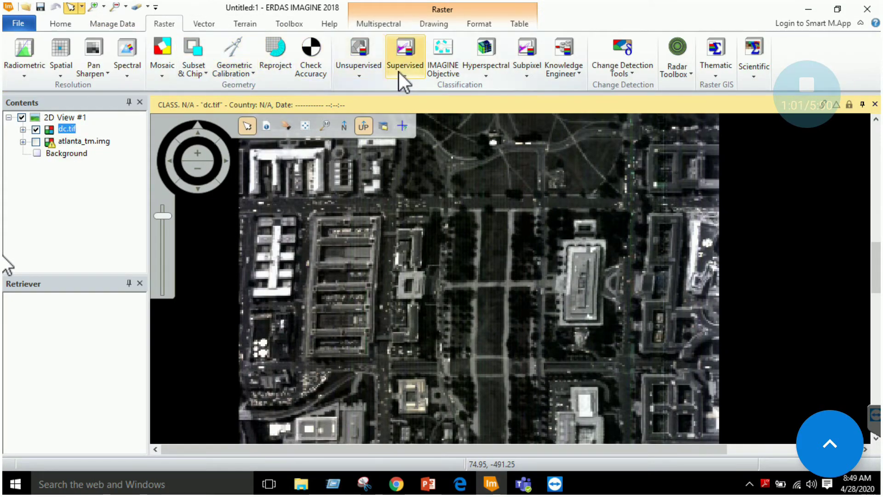
click(131, 76)
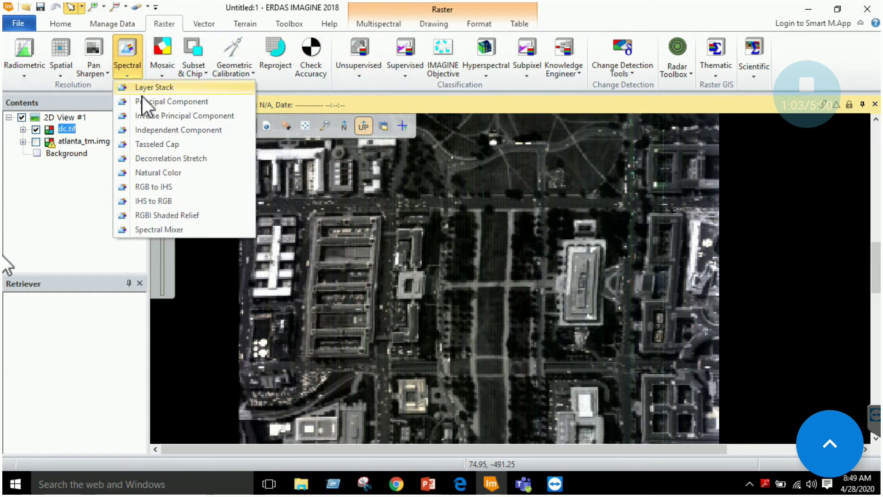
click(188, 102)
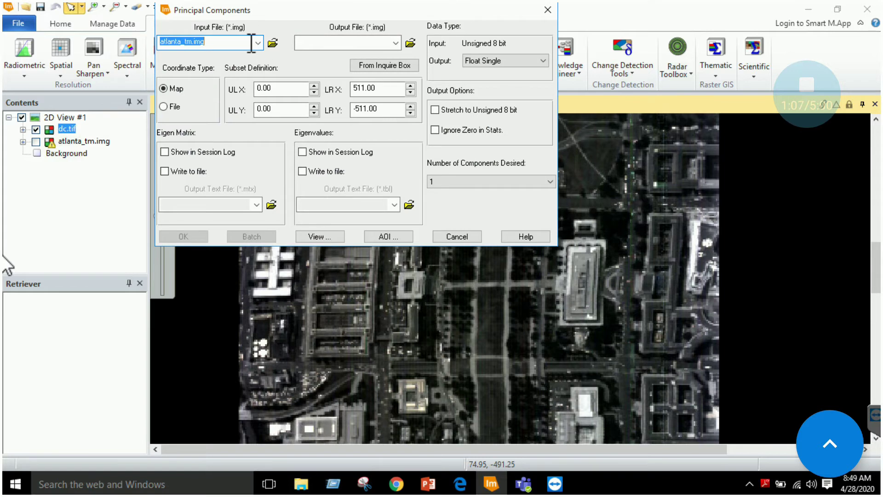
click(272, 44)
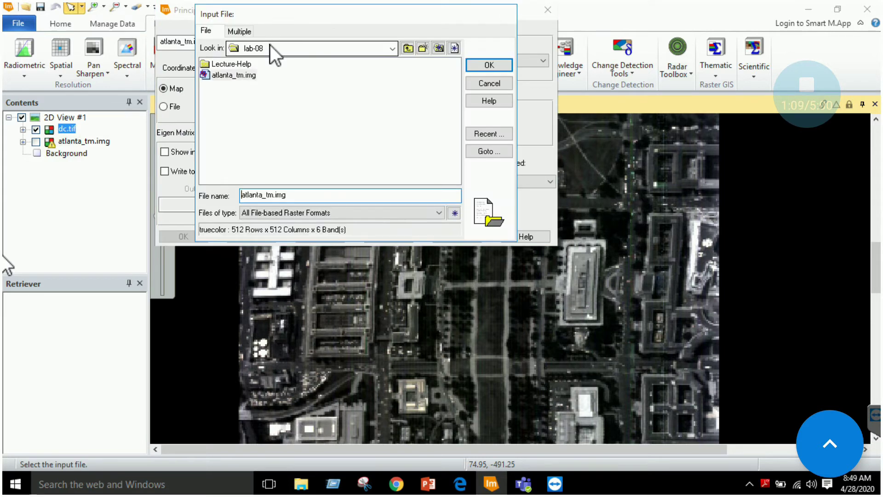
click(474, 133)
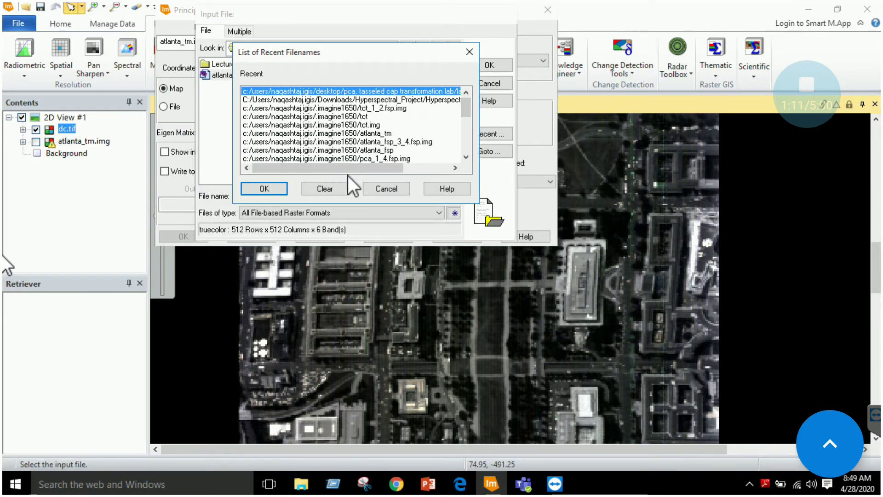
drag(349, 169, 405, 169)
double_click(421, 99)
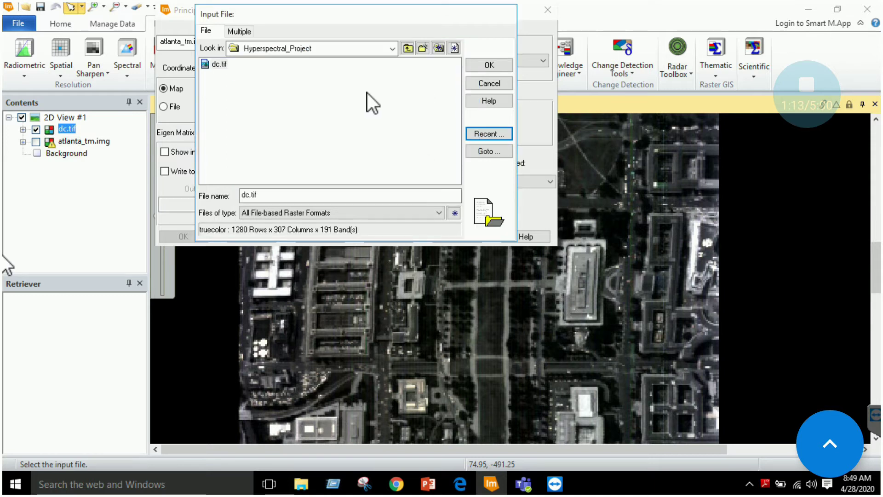
double_click(216, 65)
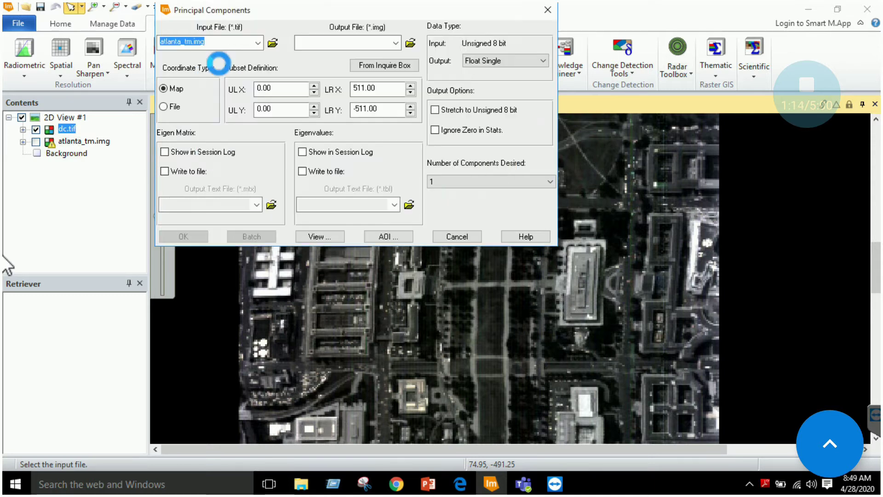
Set output pcadc.img, Float Double data type and 4 components, then run the transform
click(409, 43)
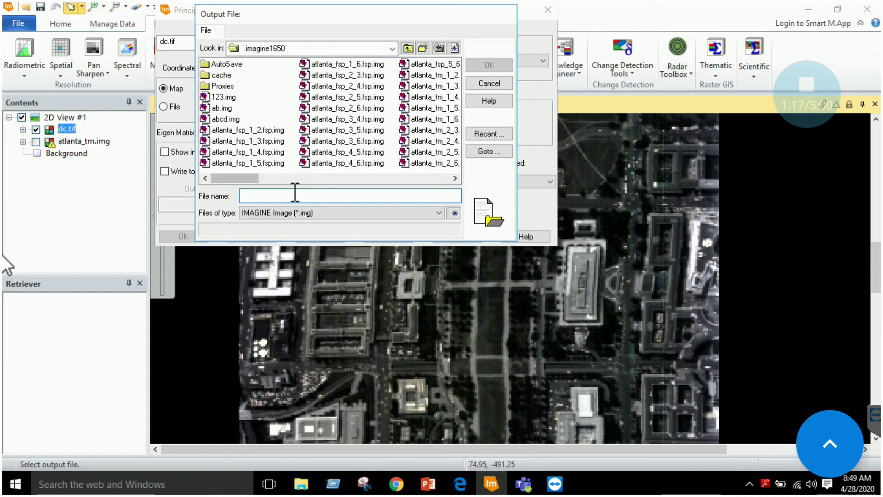
text(pc)
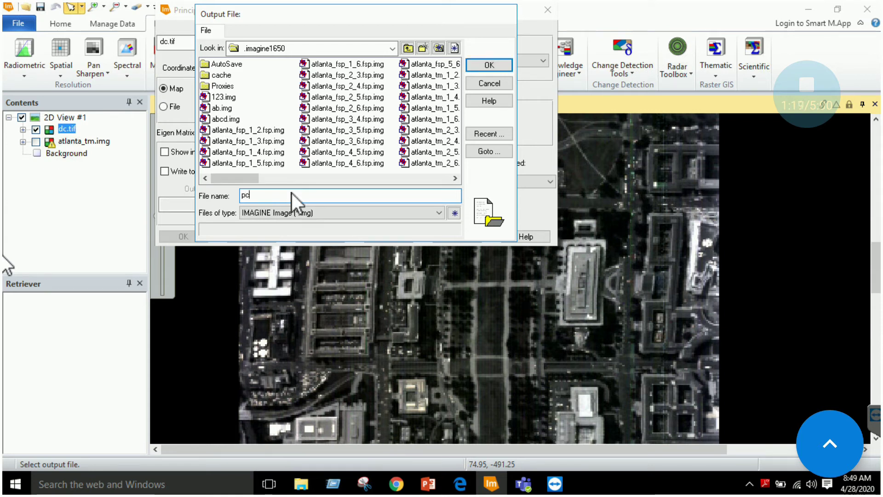
text(adc)
click(511, 68)
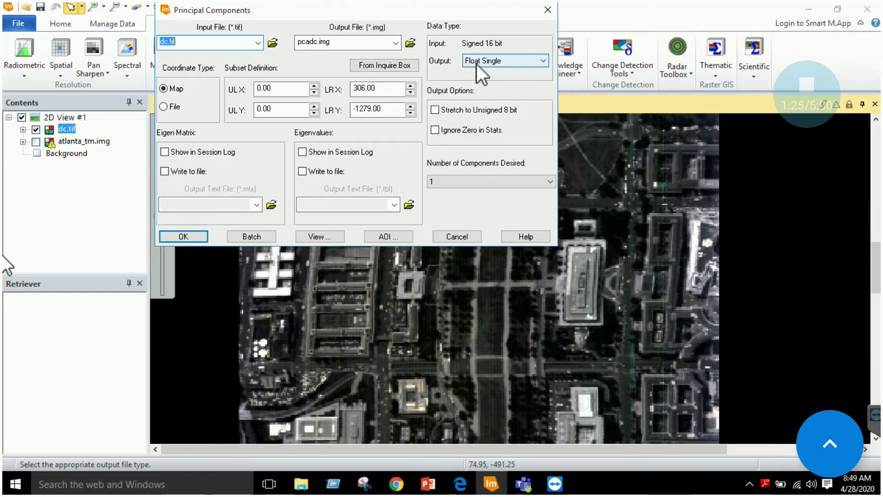
click(488, 62)
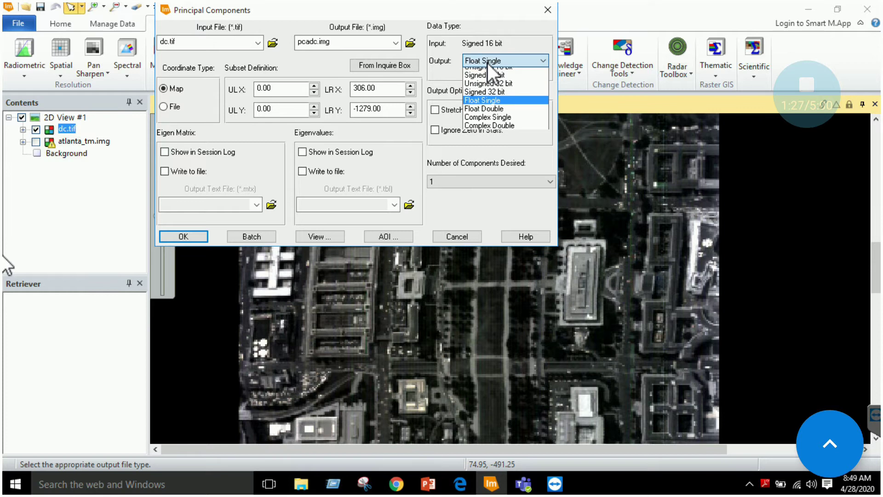
click(496, 156)
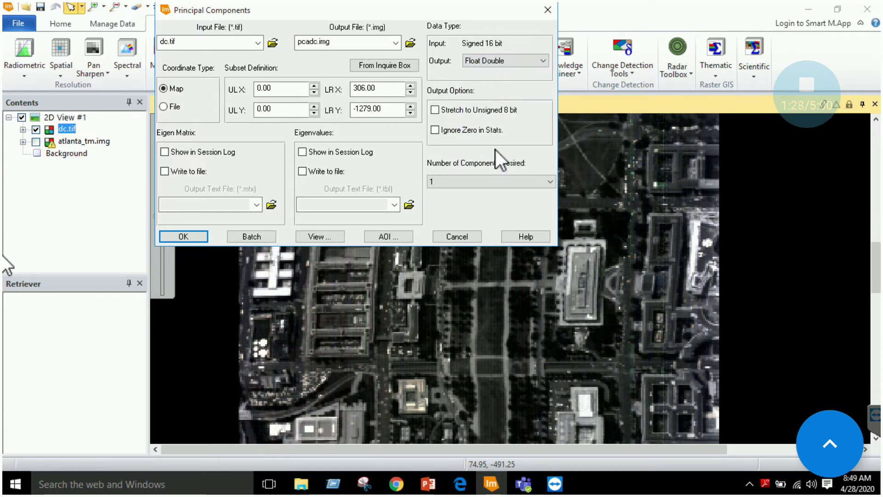
click(481, 182)
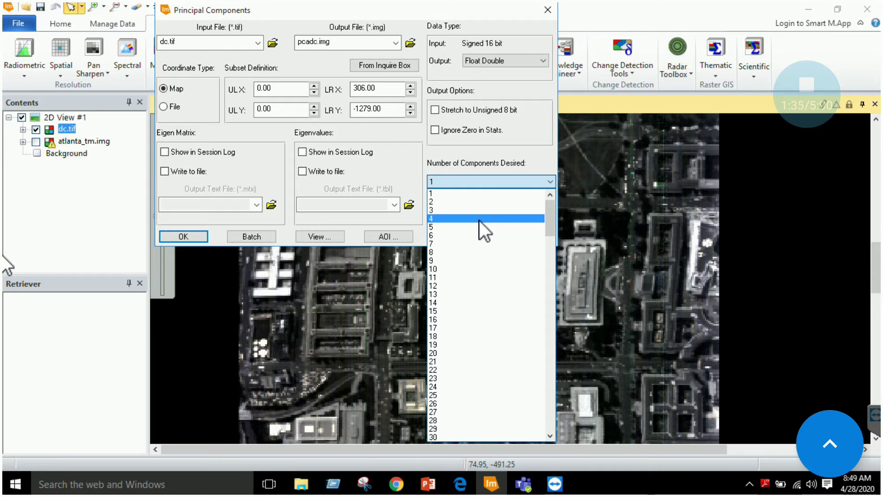
click(479, 219)
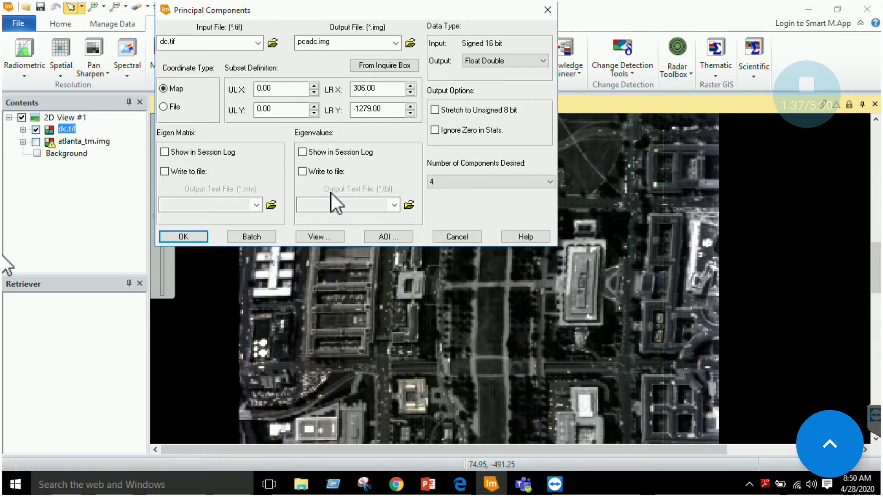
click(188, 236)
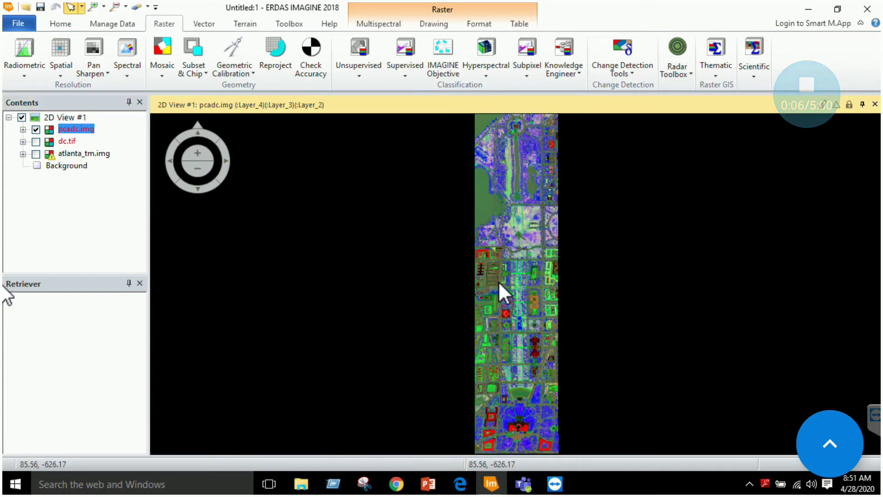
Zoom into the pcadc.img composite of Layer_4, Layer_3 and Layer_2
scroll(498, 281, up, 3)
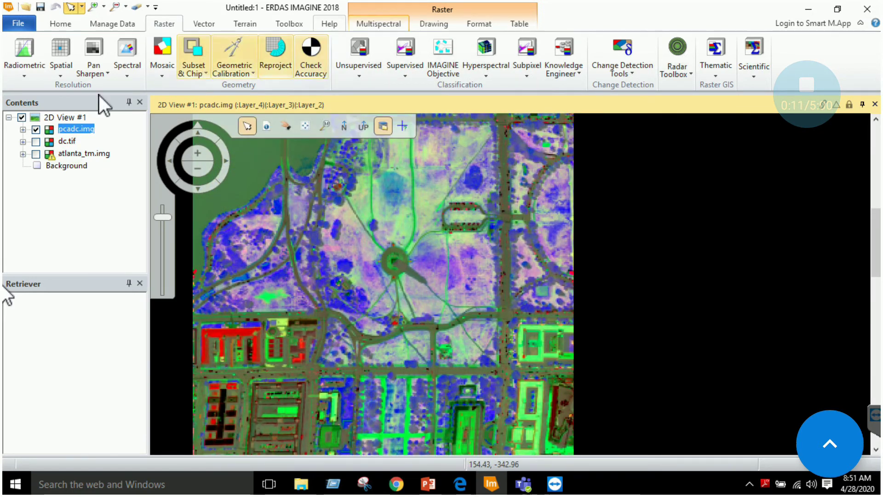
Keep Layer_4 as the red band in the Multispectral band settings
click(368, 26)
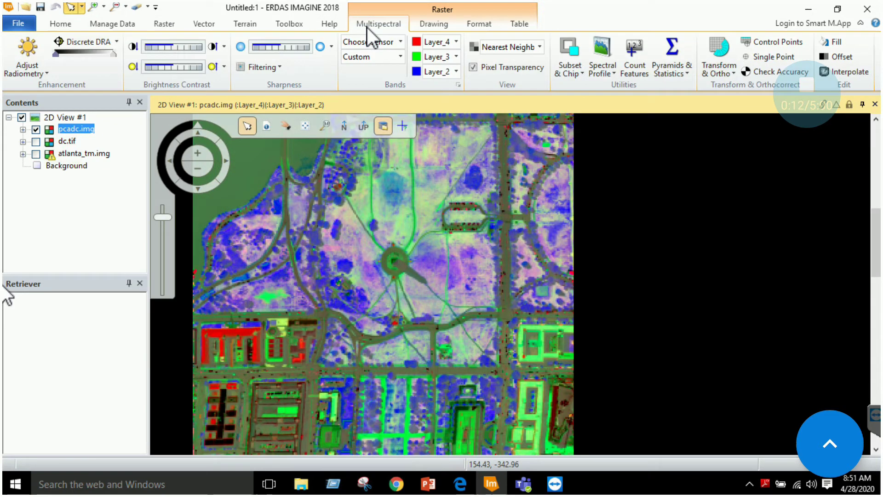
click(455, 41)
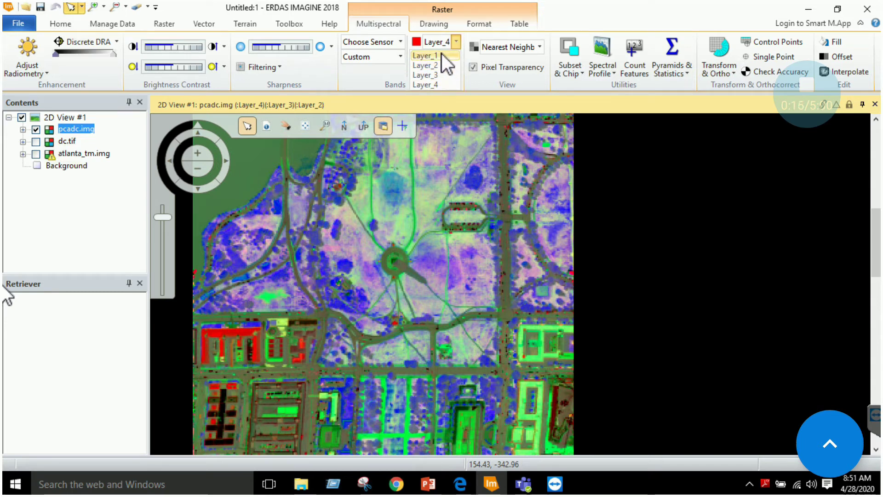
click(443, 84)
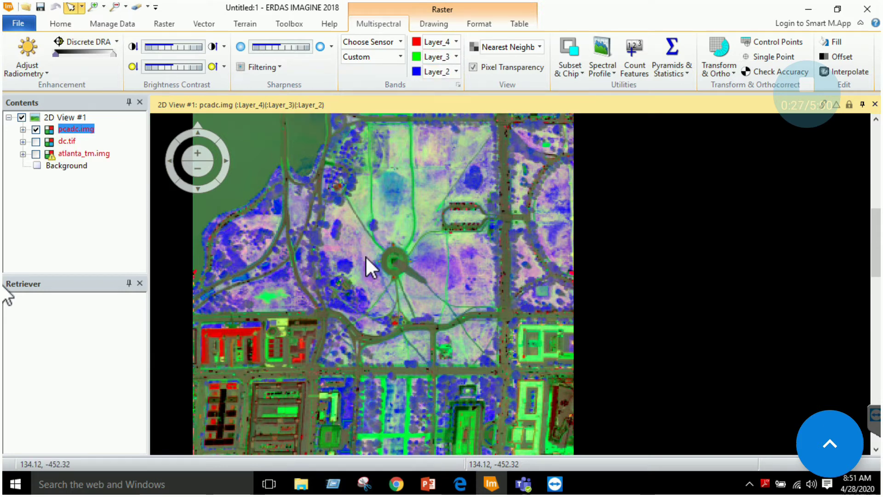
Pan and zoom the view, then open the Metadata for pcadc.img
drag(387, 330, 477, 277)
scroll(476, 290, down, 3)
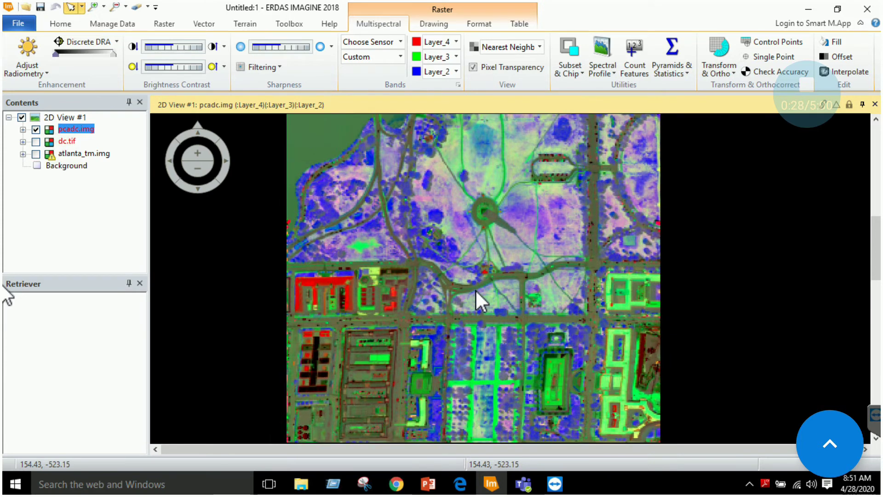
scroll(476, 289, down, 2)
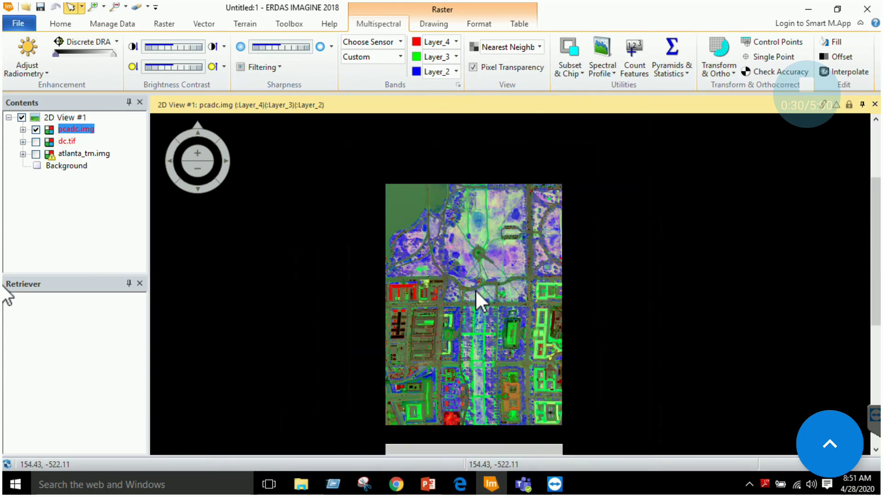
scroll(474, 288, up, 4)
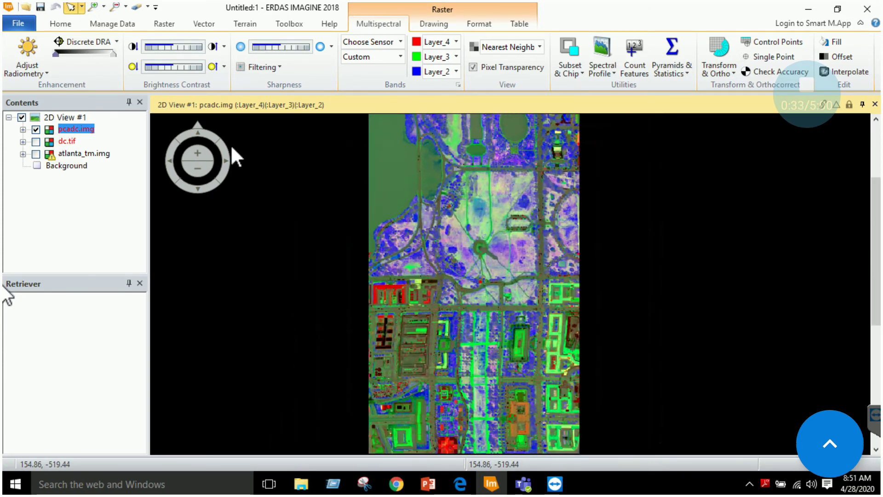
right_click(85, 128)
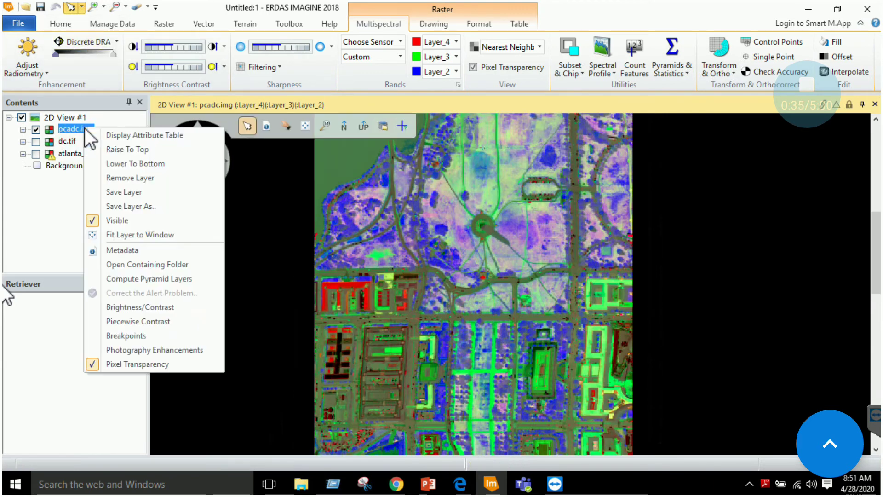
click(130, 247)
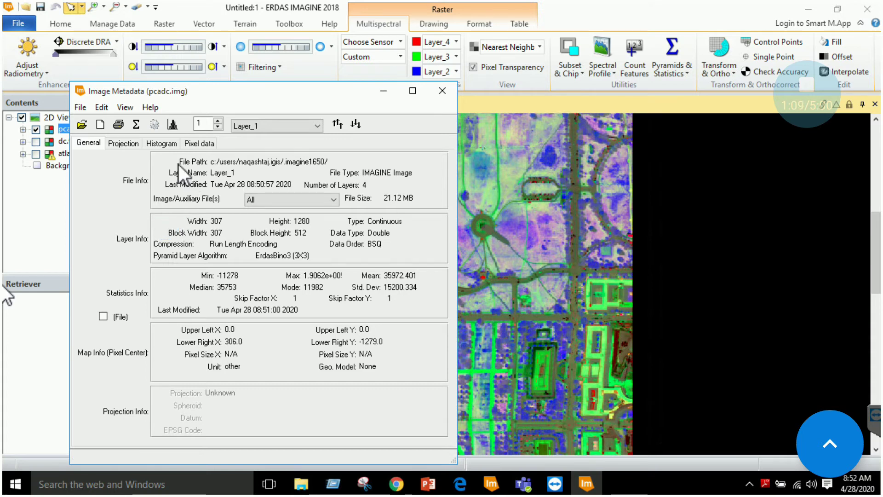
Show Layer_1's histogram, ranging from -11278.2 to 190622
click(166, 145)
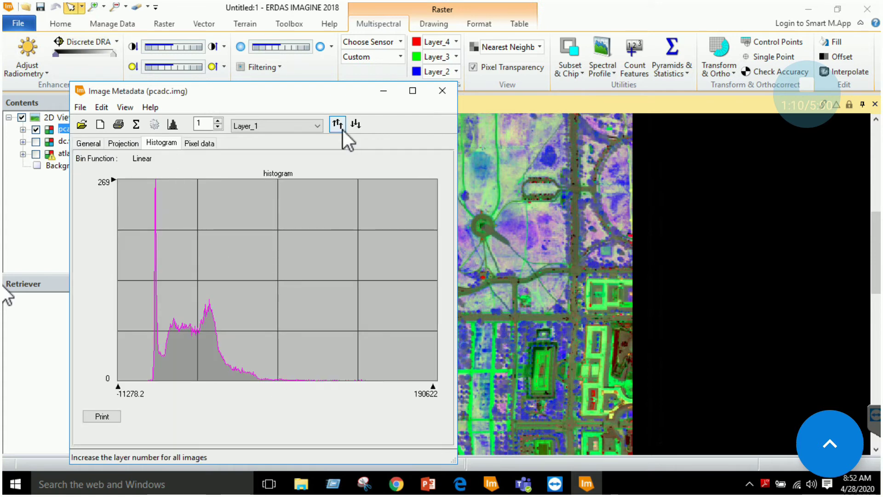
Move the metadata window aside and view histograms of Layer_2, Layer_3, Layer_4, Layer_1, then Layer_4
drag(327, 95, 442, 89)
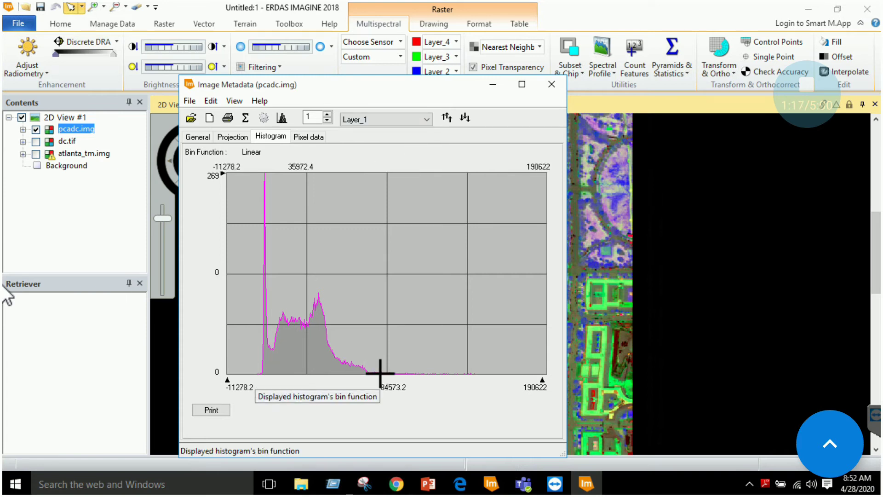
click(415, 123)
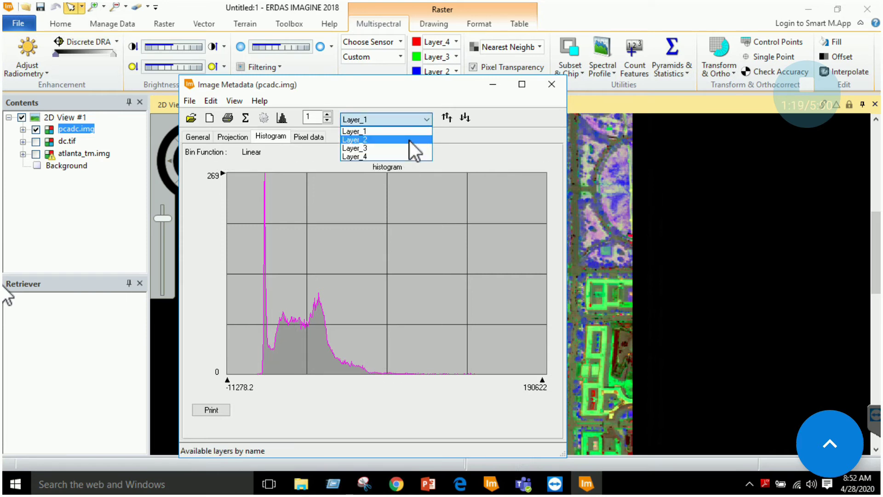
click(410, 139)
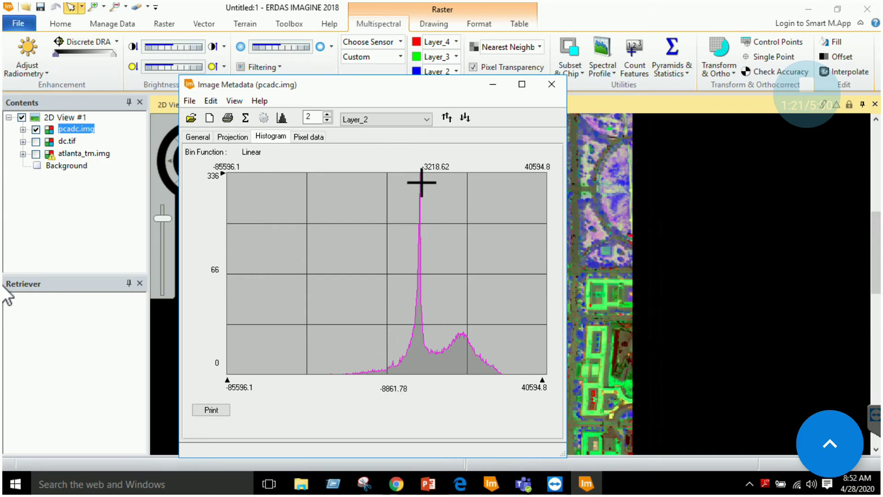
click(427, 120)
click(407, 147)
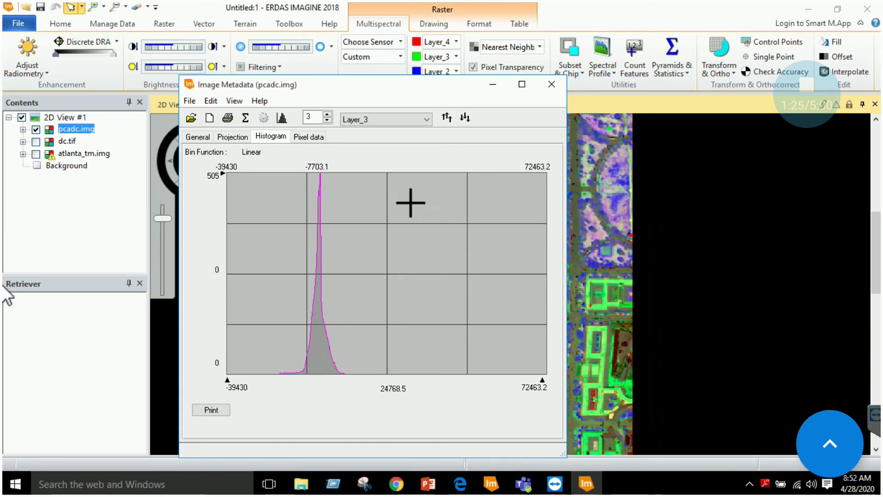
click(426, 121)
click(401, 161)
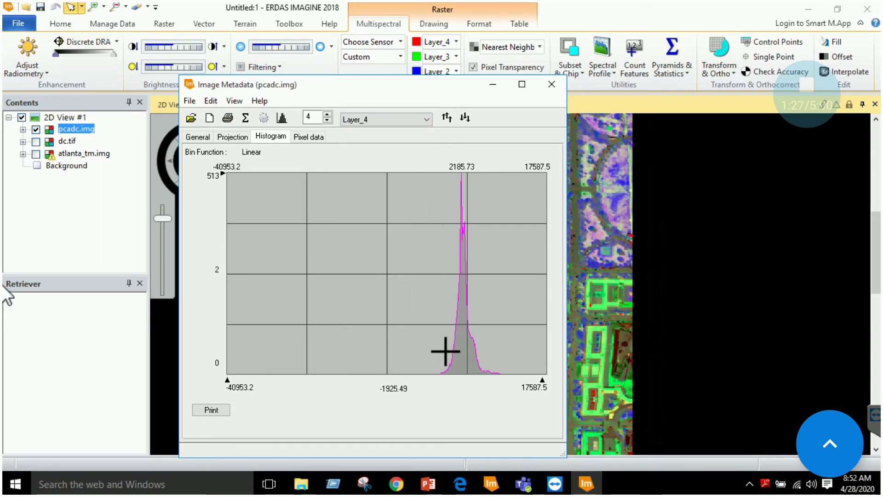
click(410, 121)
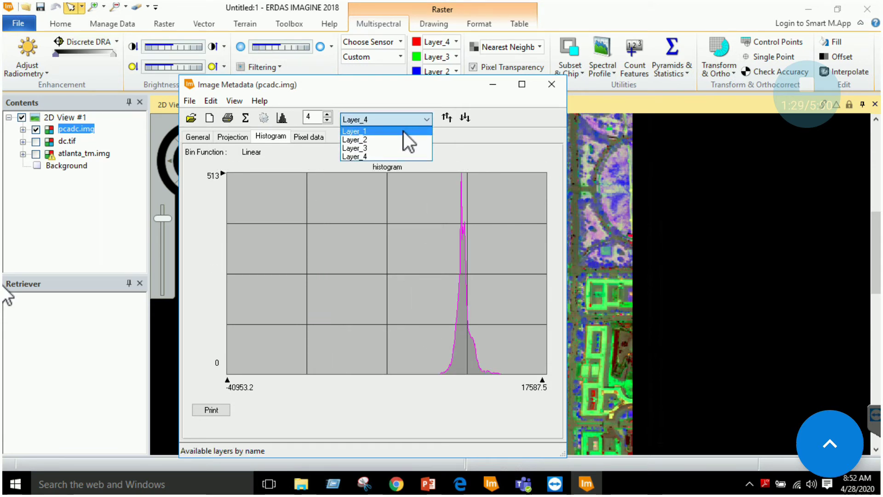
click(404, 131)
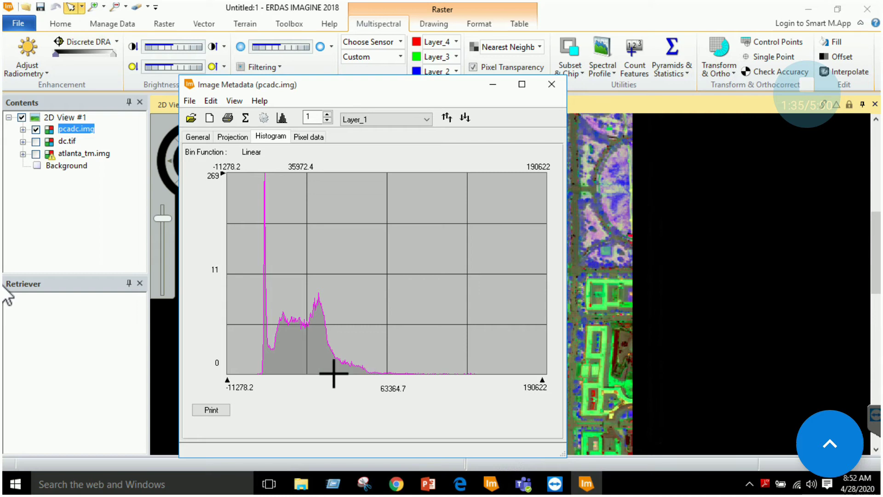
click(413, 120)
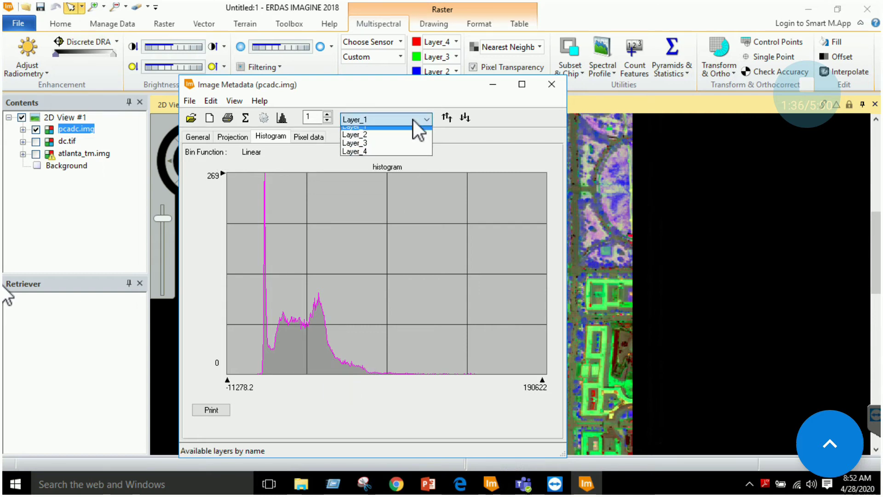
click(397, 157)
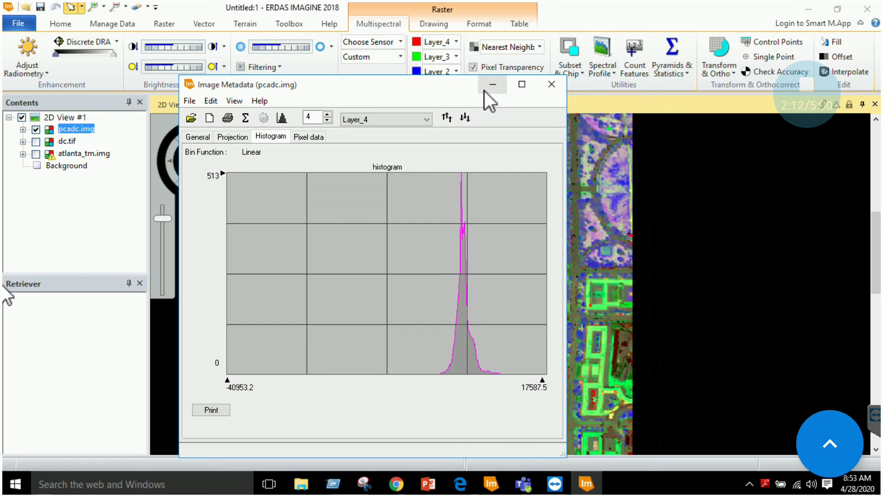
Close the pcadc.img Image Metadata window
click(546, 85)
Set red, green and blue to Layer_1 to show component 1 in greyscale
click(457, 42)
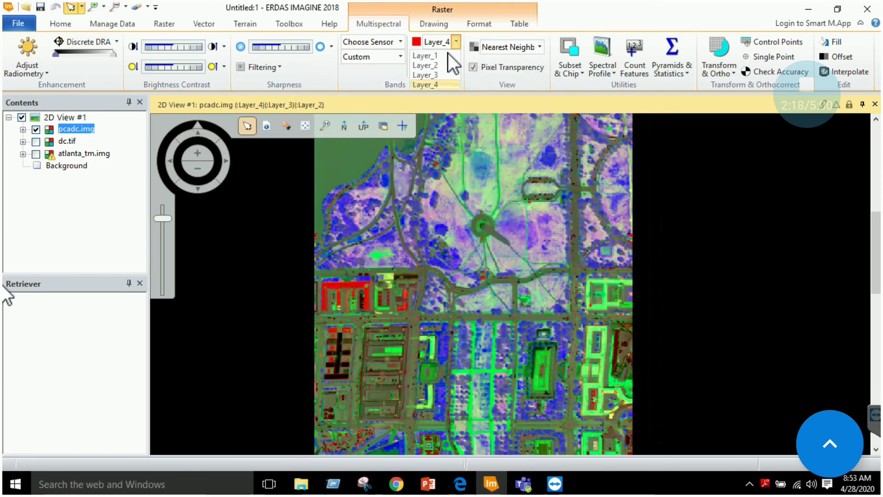
click(448, 55)
click(457, 57)
click(449, 71)
click(456, 72)
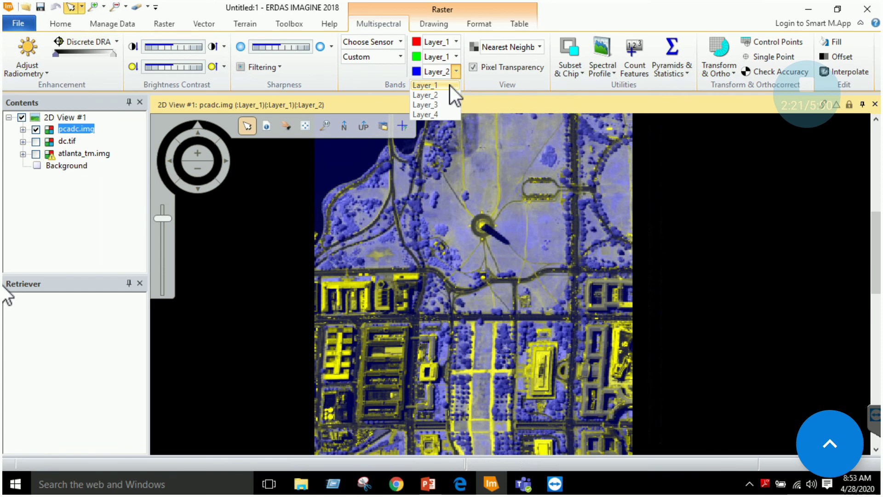
click(450, 84)
scroll(458, 297, down, 1)
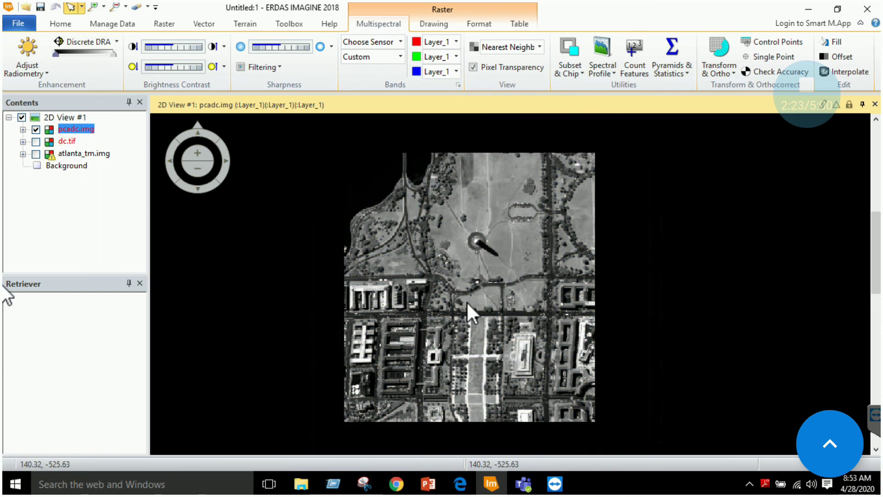
scroll(466, 301, down, 1)
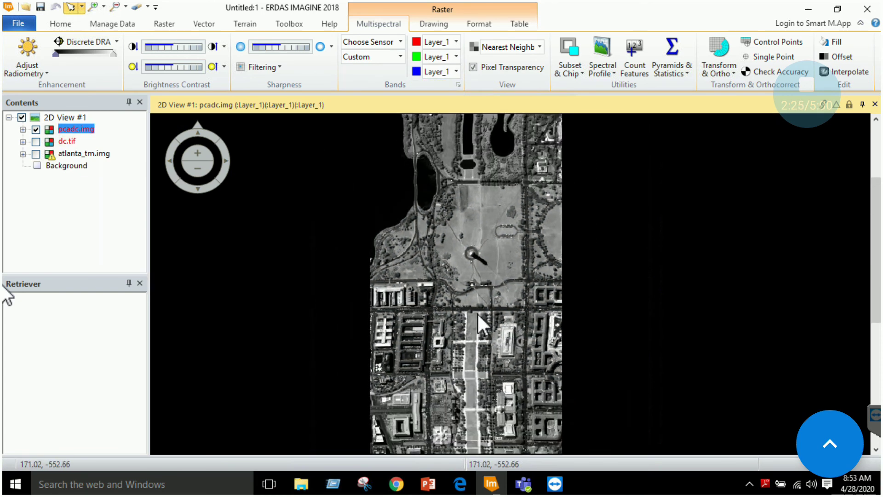
scroll(477, 313, up, 2)
Set red, green and blue to Layer_2 to show component 2 in greyscale
click(456, 43)
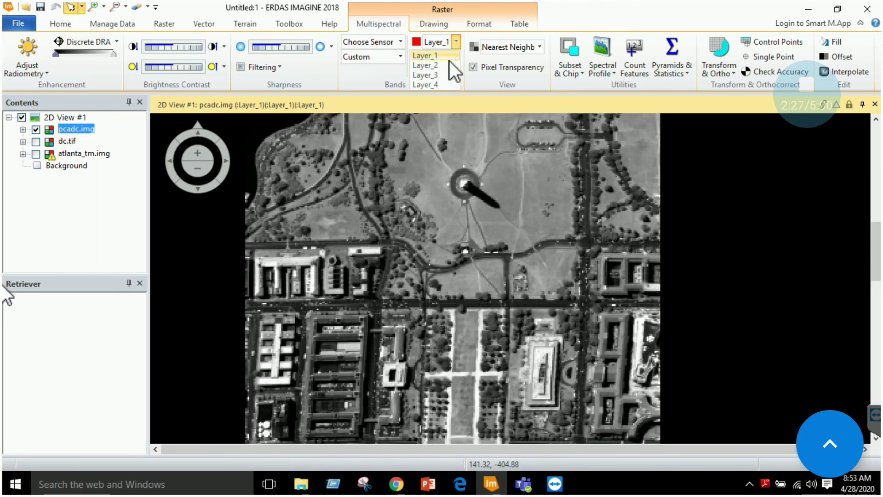
click(449, 65)
click(456, 57)
click(444, 79)
click(456, 72)
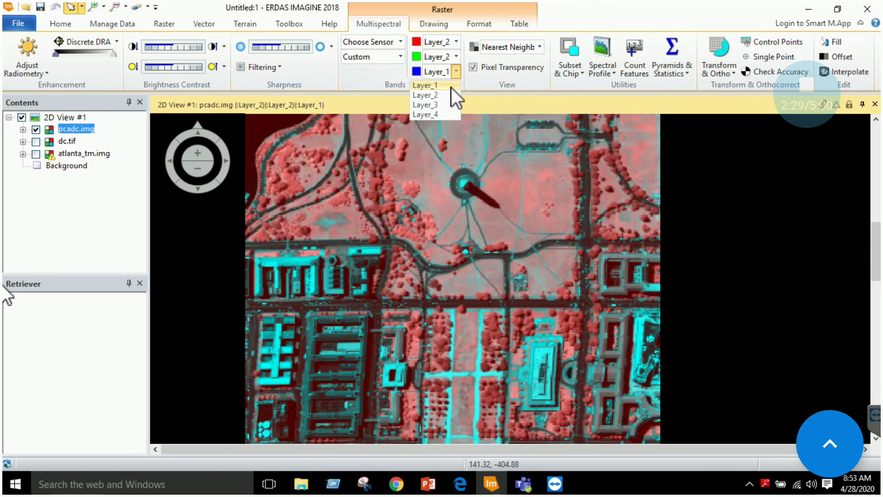
click(449, 95)
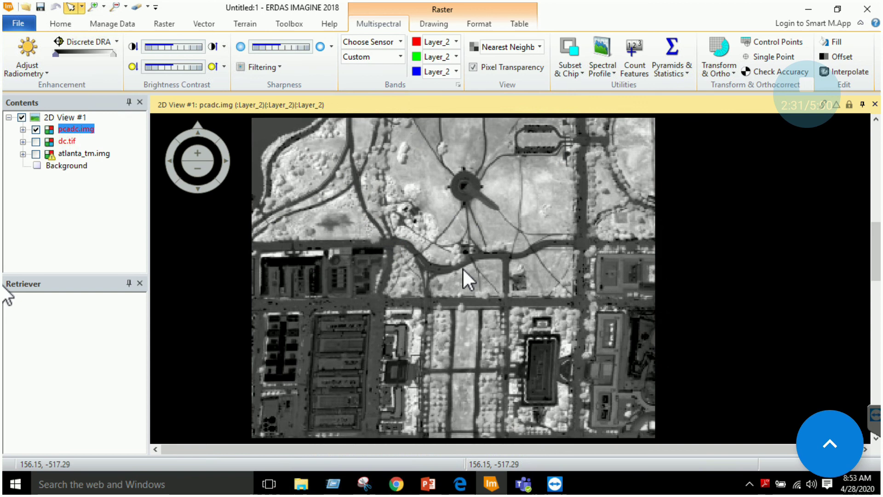
scroll(462, 267, down, 2)
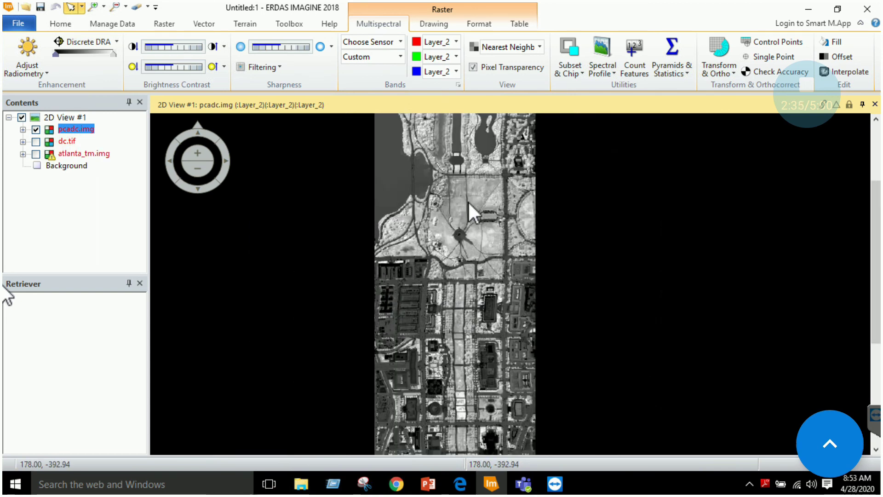
Set red, green and blue to Layer_3 to show component 3 in greyscale
click(456, 45)
click(446, 73)
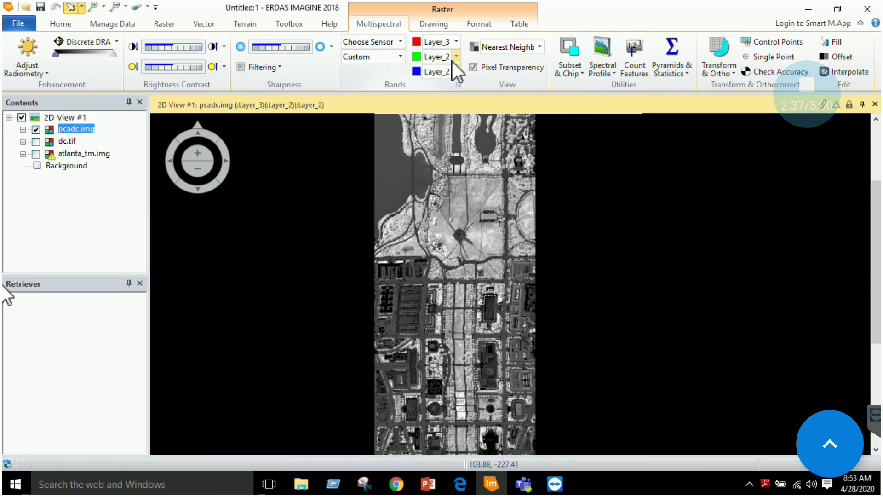
click(455, 57)
click(442, 88)
click(454, 72)
click(439, 105)
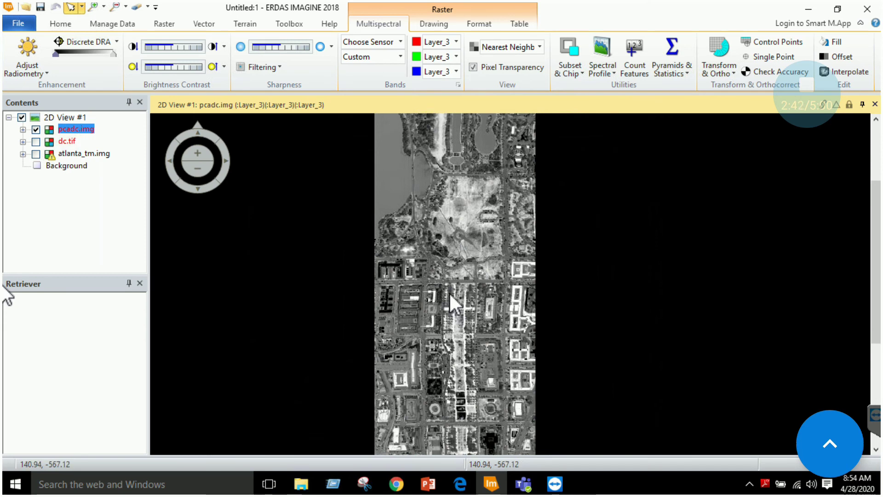
Set red, green and blue to Layer_4 to show component 4 in greyscale
click(457, 43)
click(450, 84)
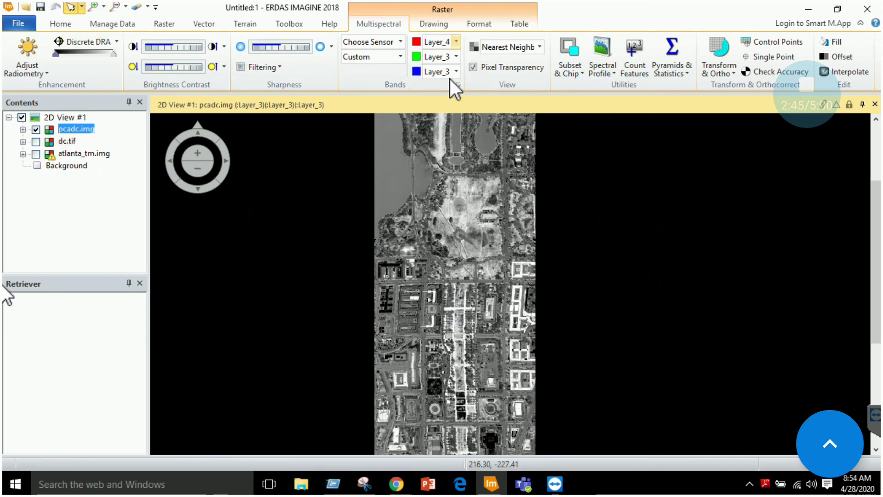
click(457, 57)
click(442, 98)
click(456, 71)
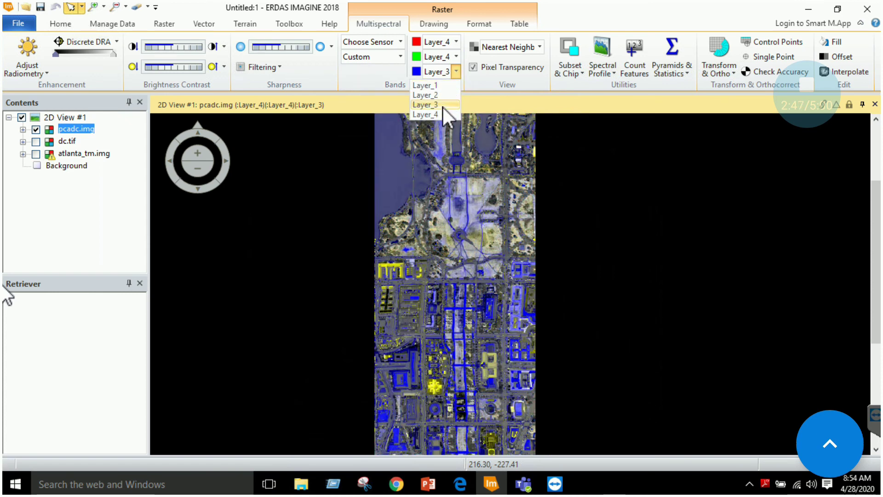
click(442, 112)
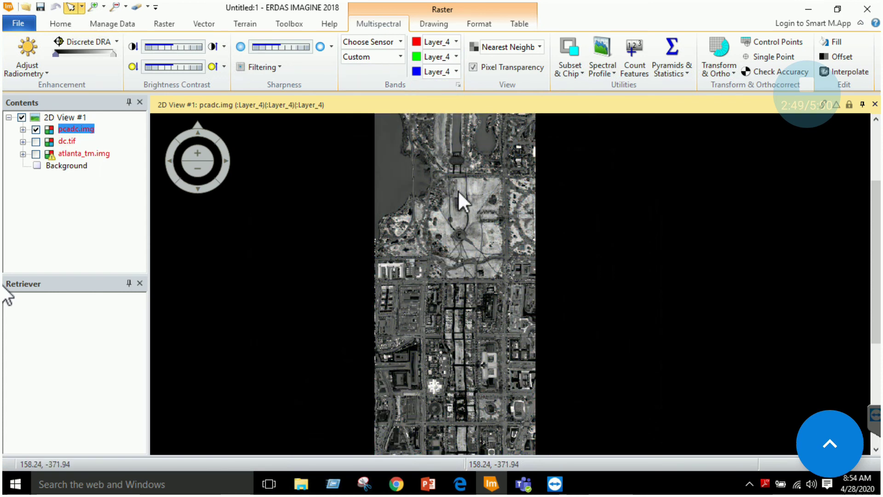
scroll(488, 283, up, 5)
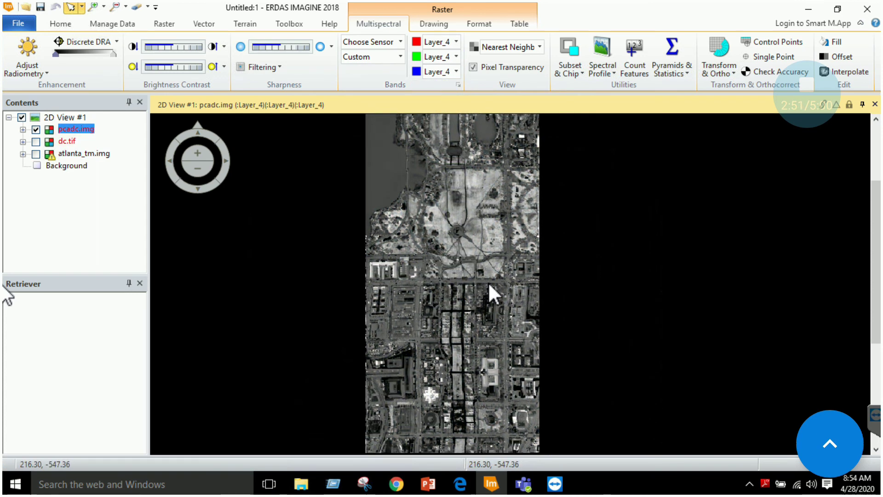
scroll(375, 280, down, 2)
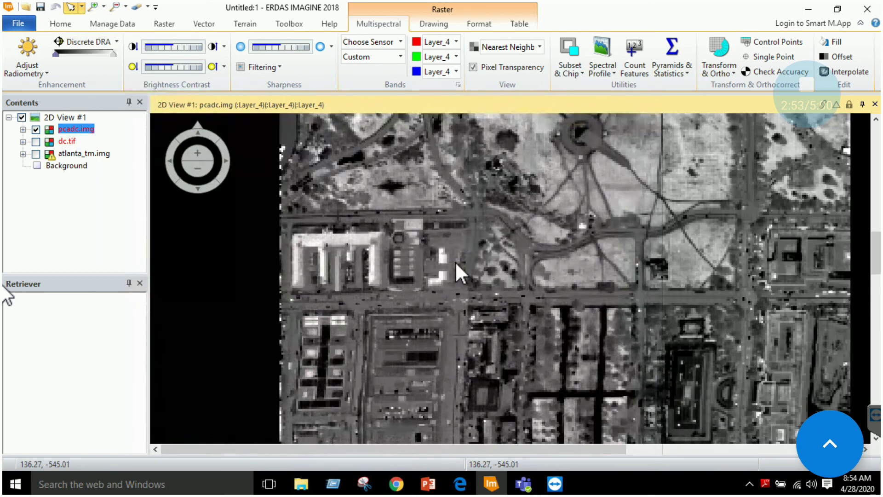
Set red, green and blue back to Layer_1 for component 1 in greyscale
click(456, 42)
click(448, 55)
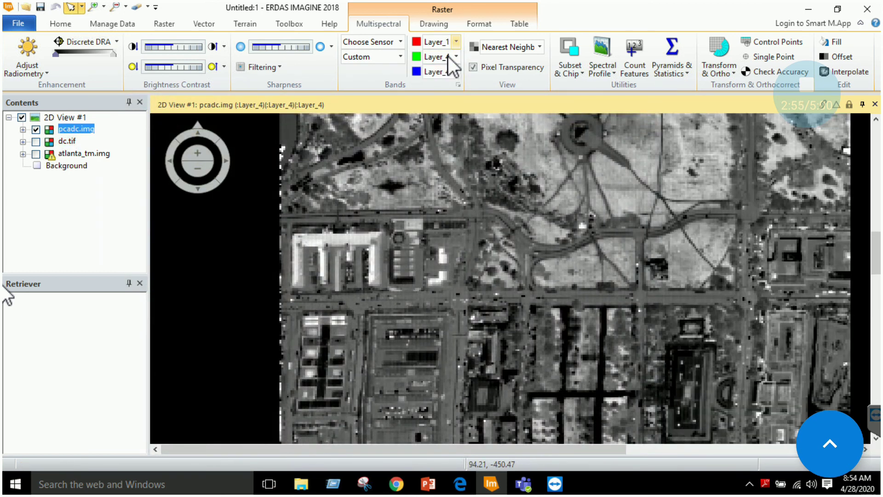
click(456, 57)
click(448, 70)
click(457, 71)
click(449, 84)
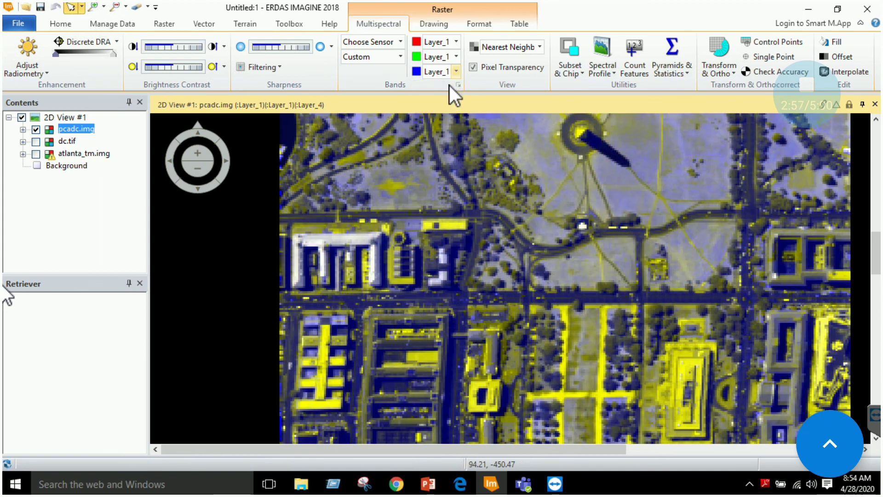
scroll(552, 299, down, 3)
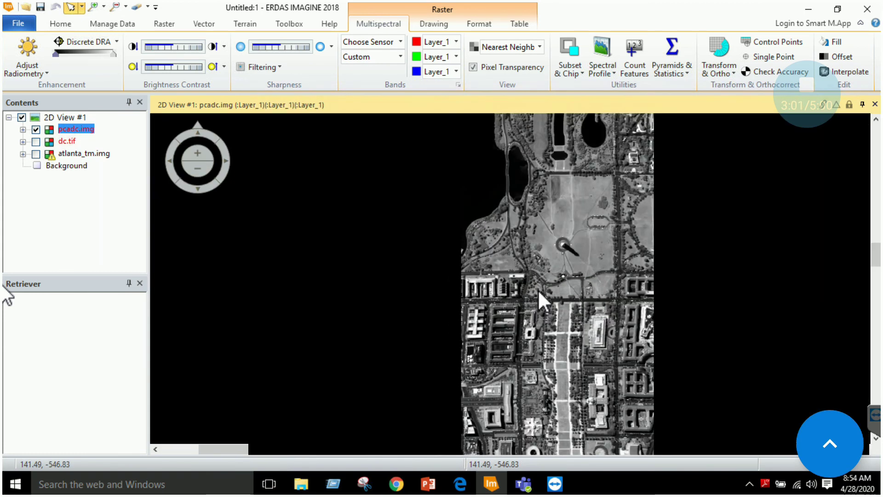
scroll(557, 289, up, 2)
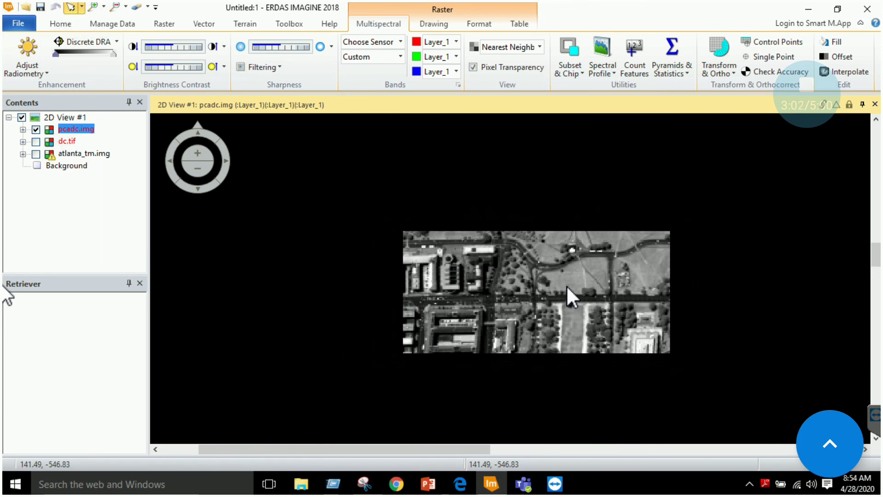